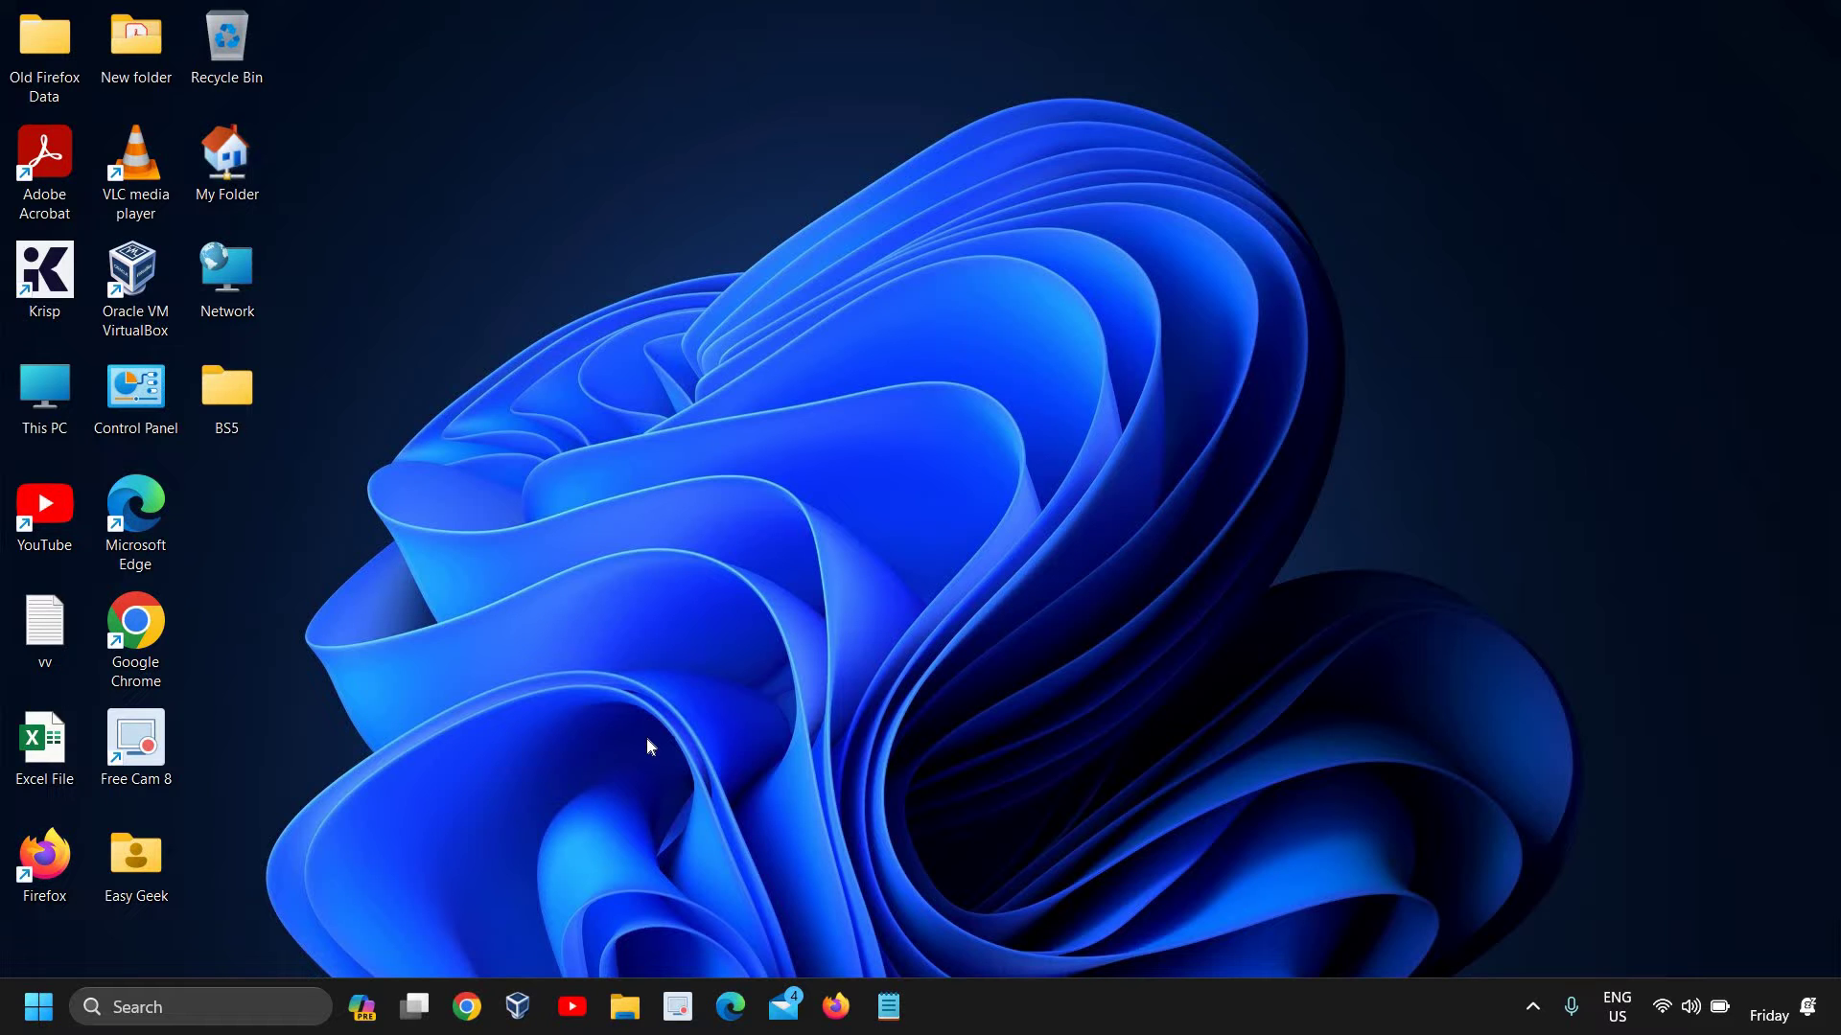
Step: Launch Firefox, decline the default-browser prompt, and bring up the application menu
{"action": "left_click", "coordinate": [839, 1006]}
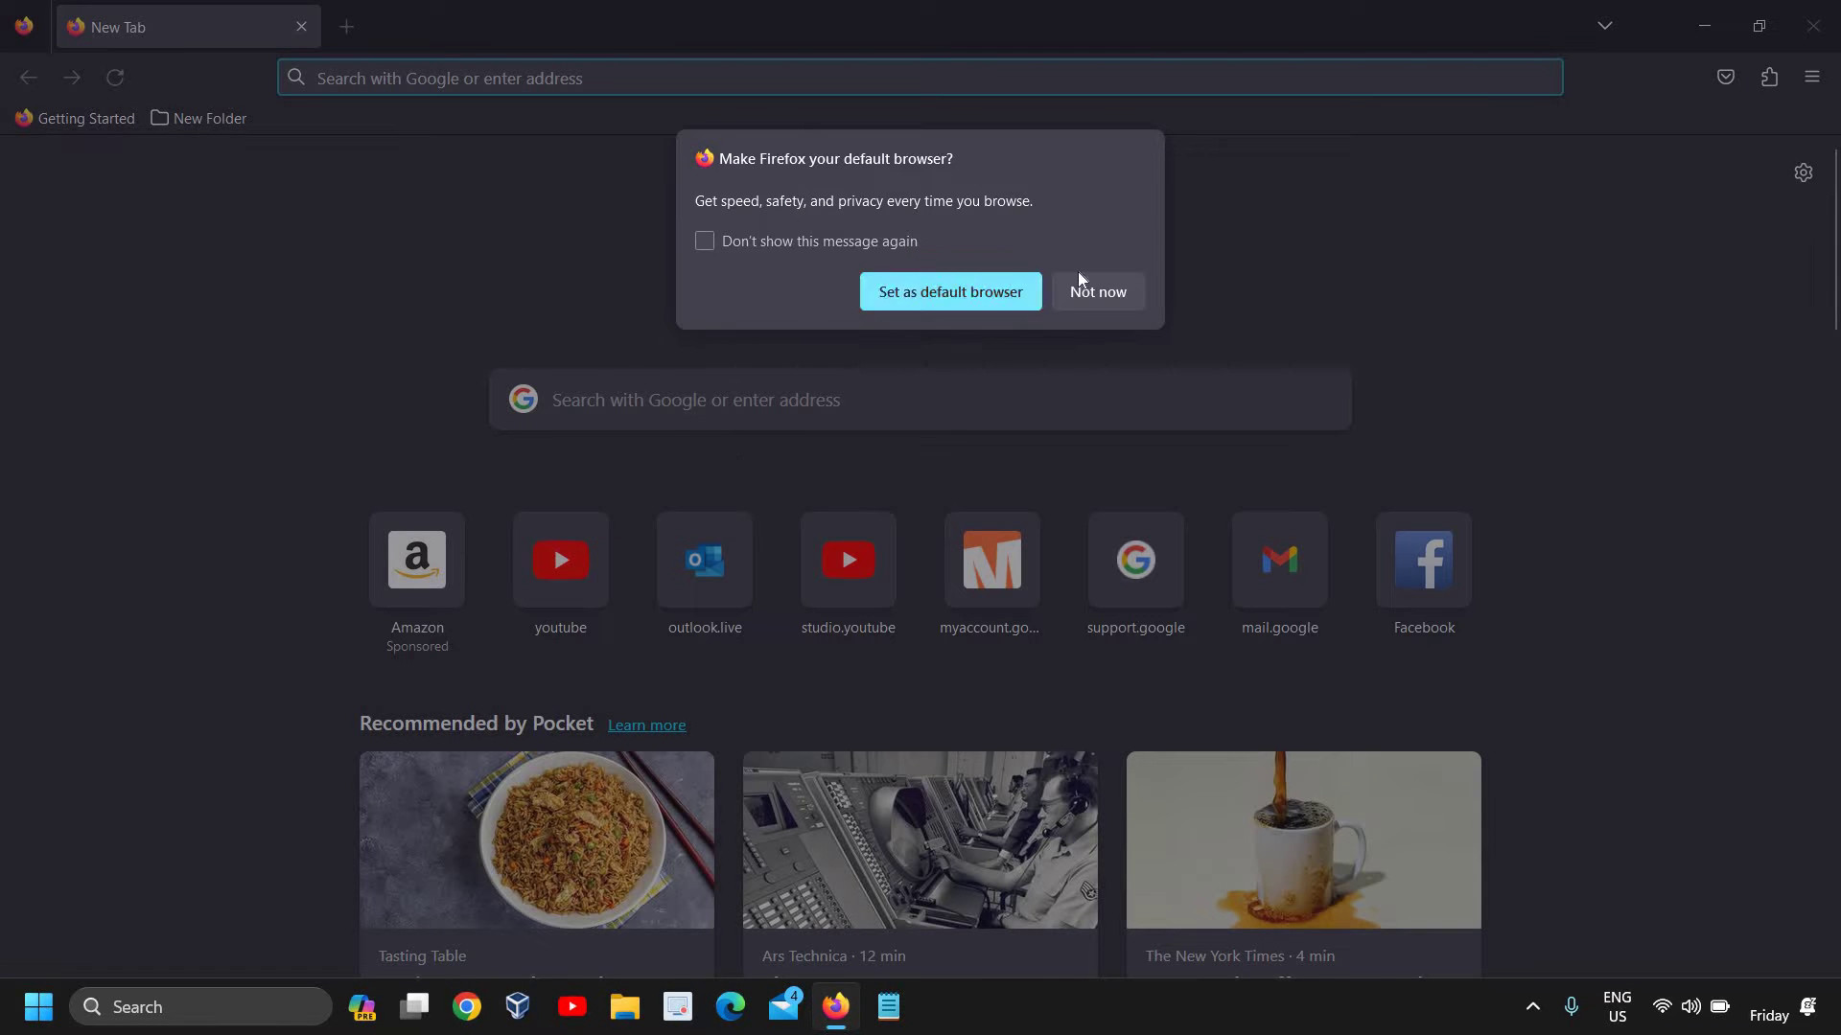
{"action": "left_click", "coordinate": [1083, 288]}
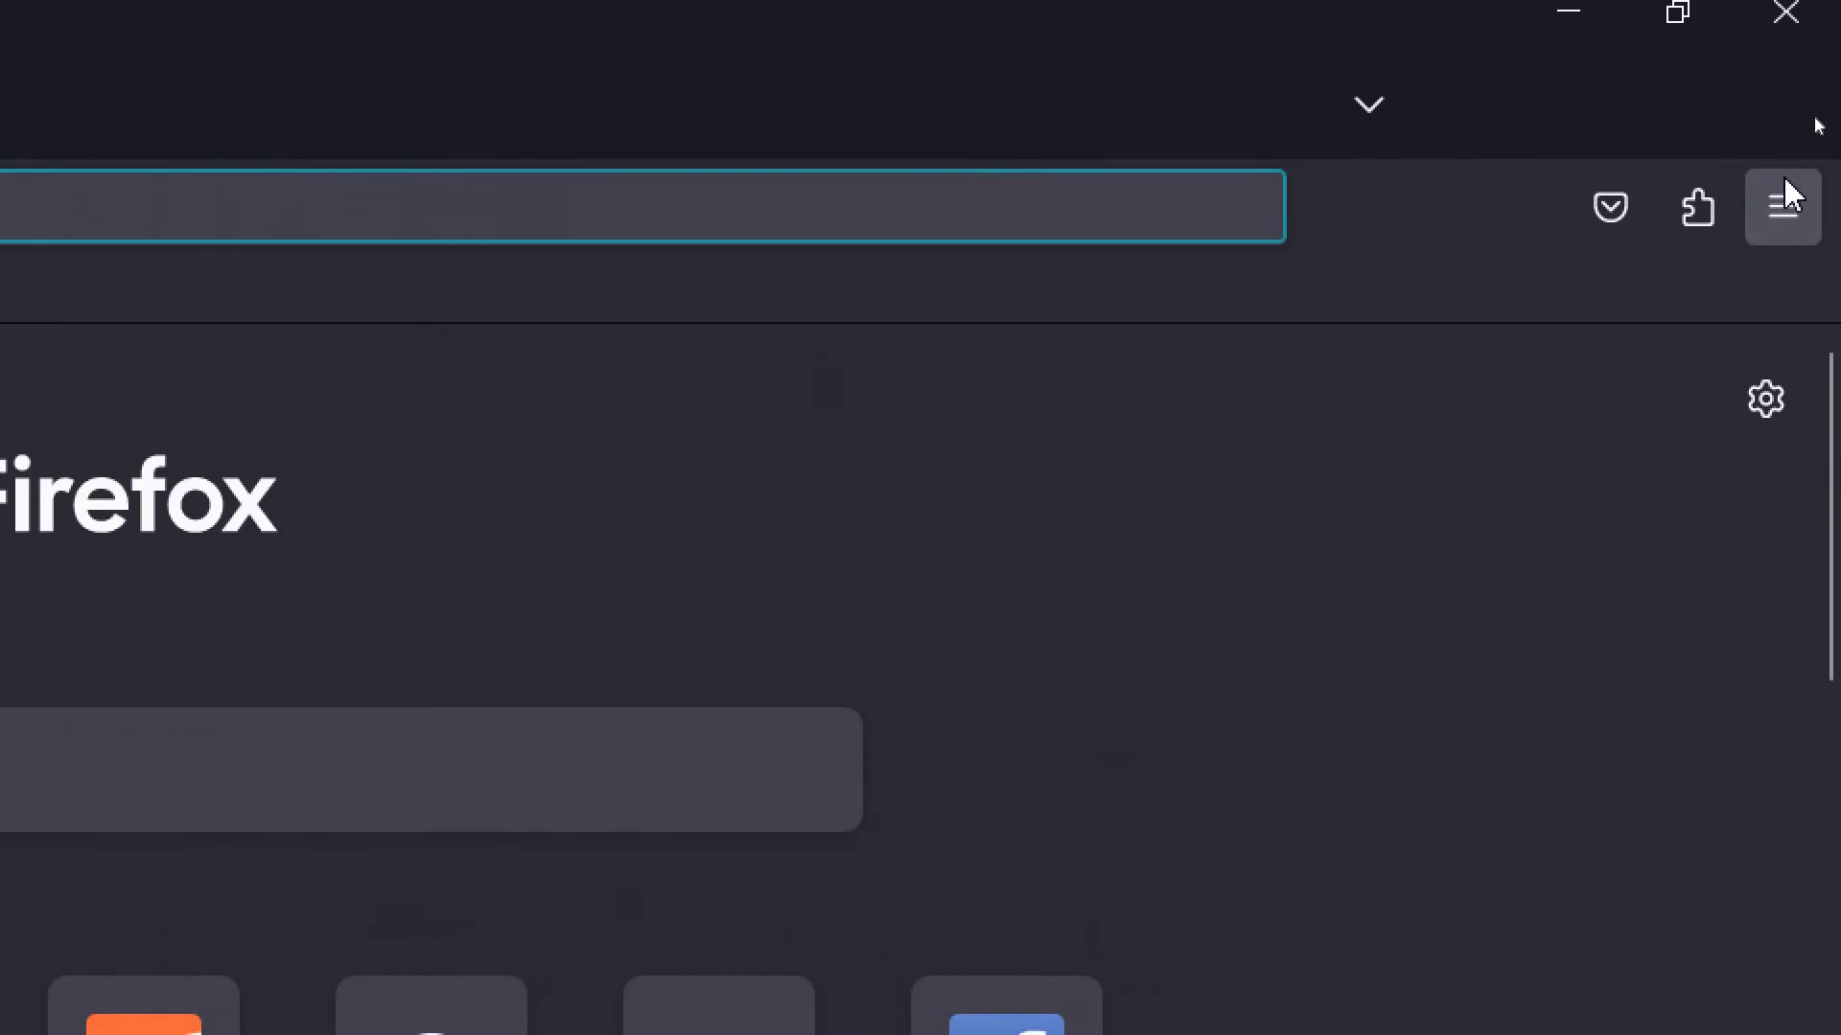
{"action": "left_click", "coordinate": [1811, 83]}
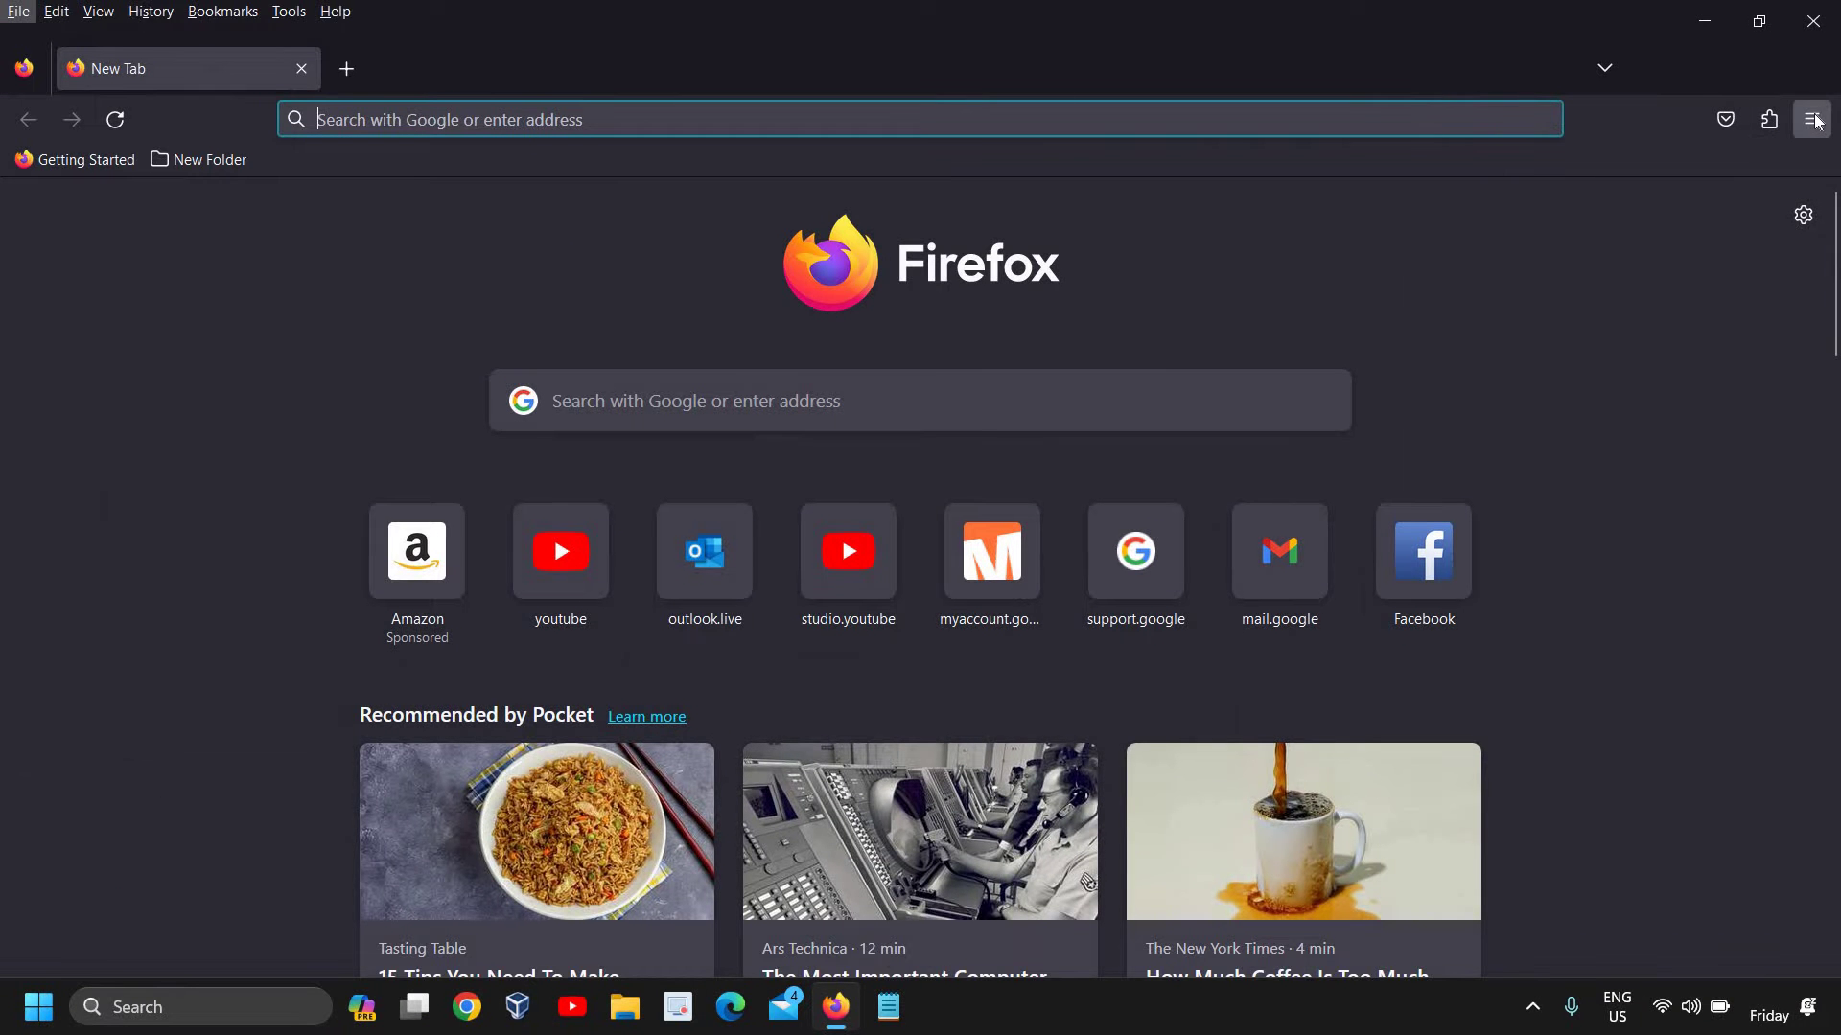
{"action": "left_click", "coordinate": [1812, 75]}
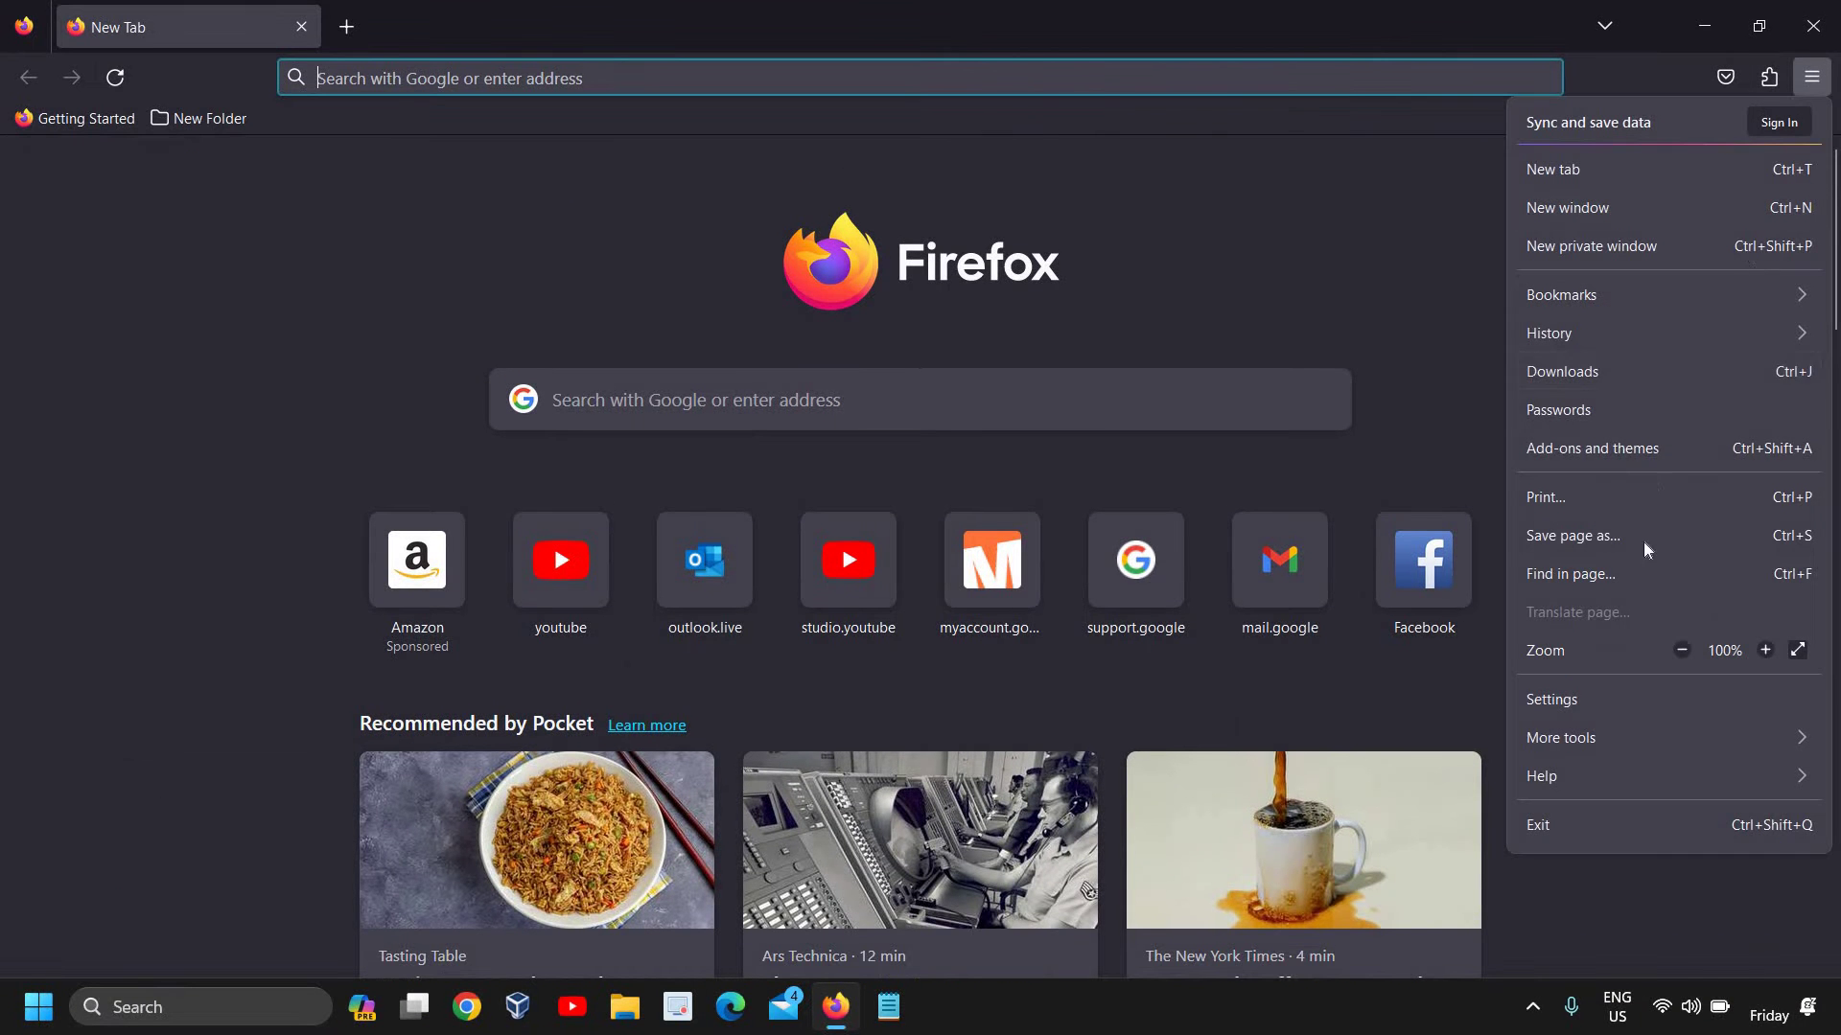
Step: Choose Settings from the application menu to reach the General section
{"action": "left_click", "coordinate": [1576, 700]}
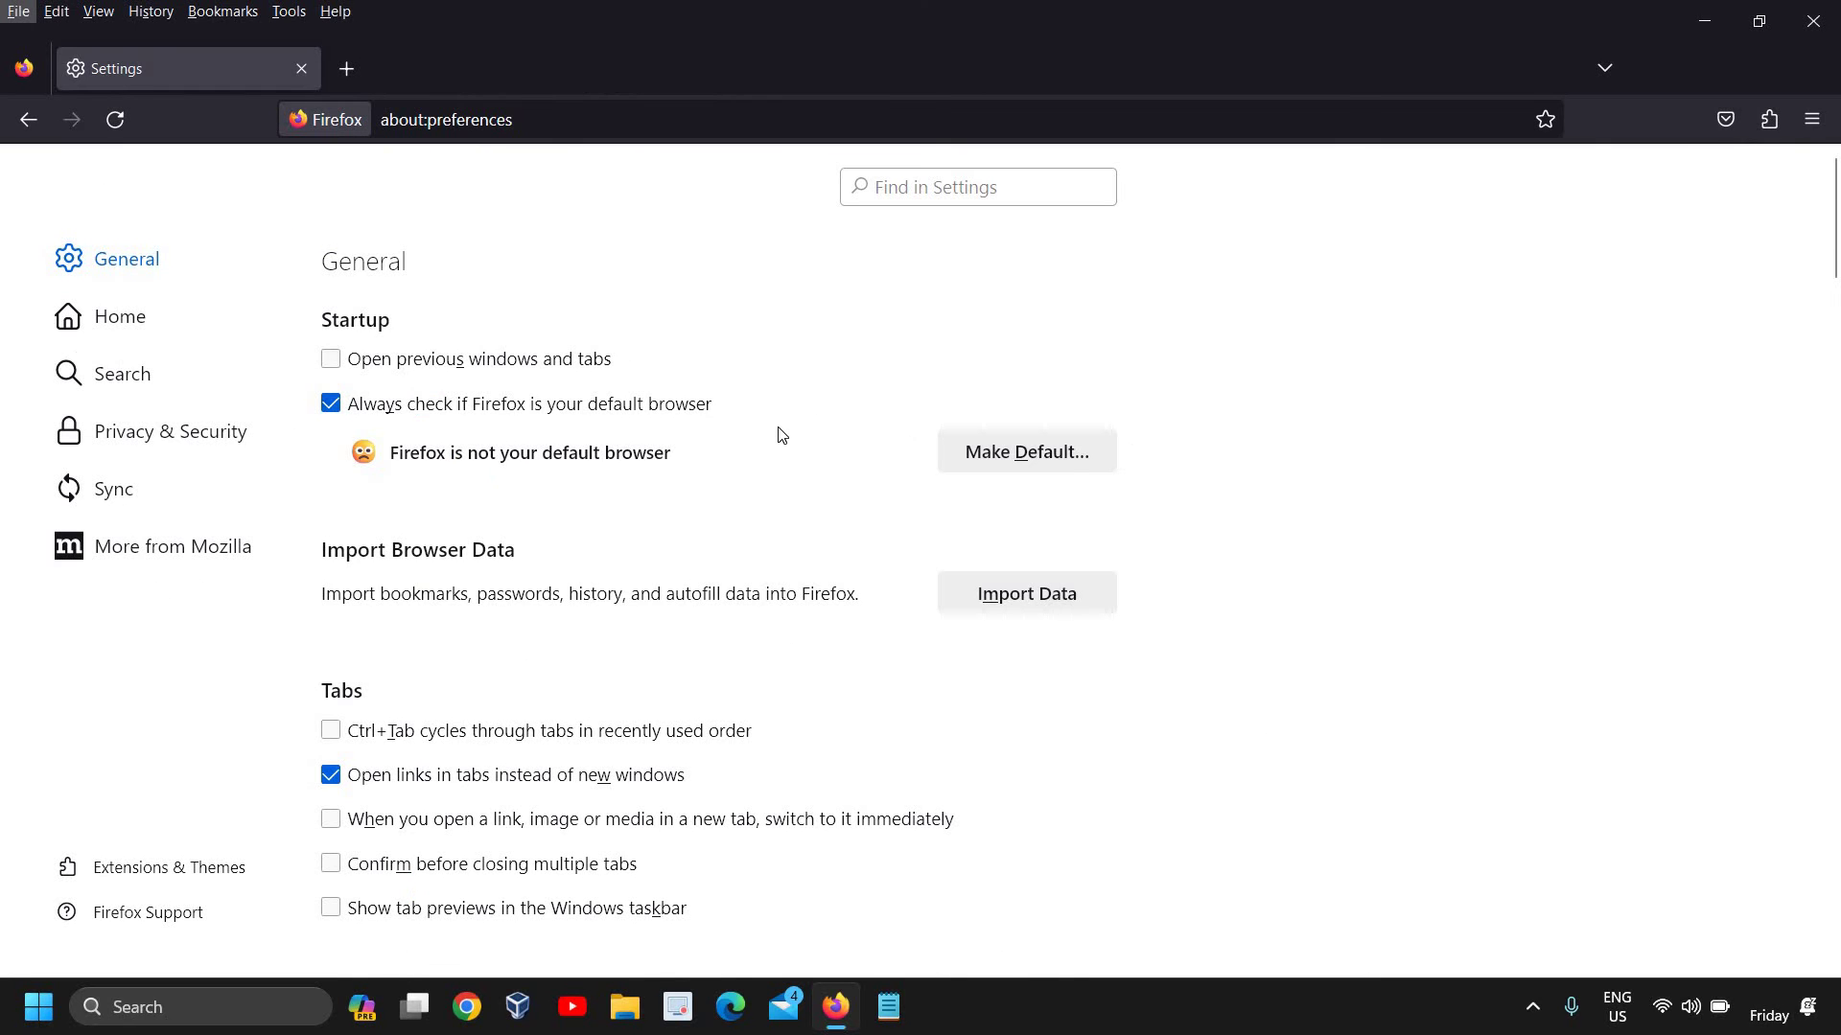
{"action": "scroll", "coordinate": [778, 434], "scroll_direction": "down", "scroll_amount": 5}
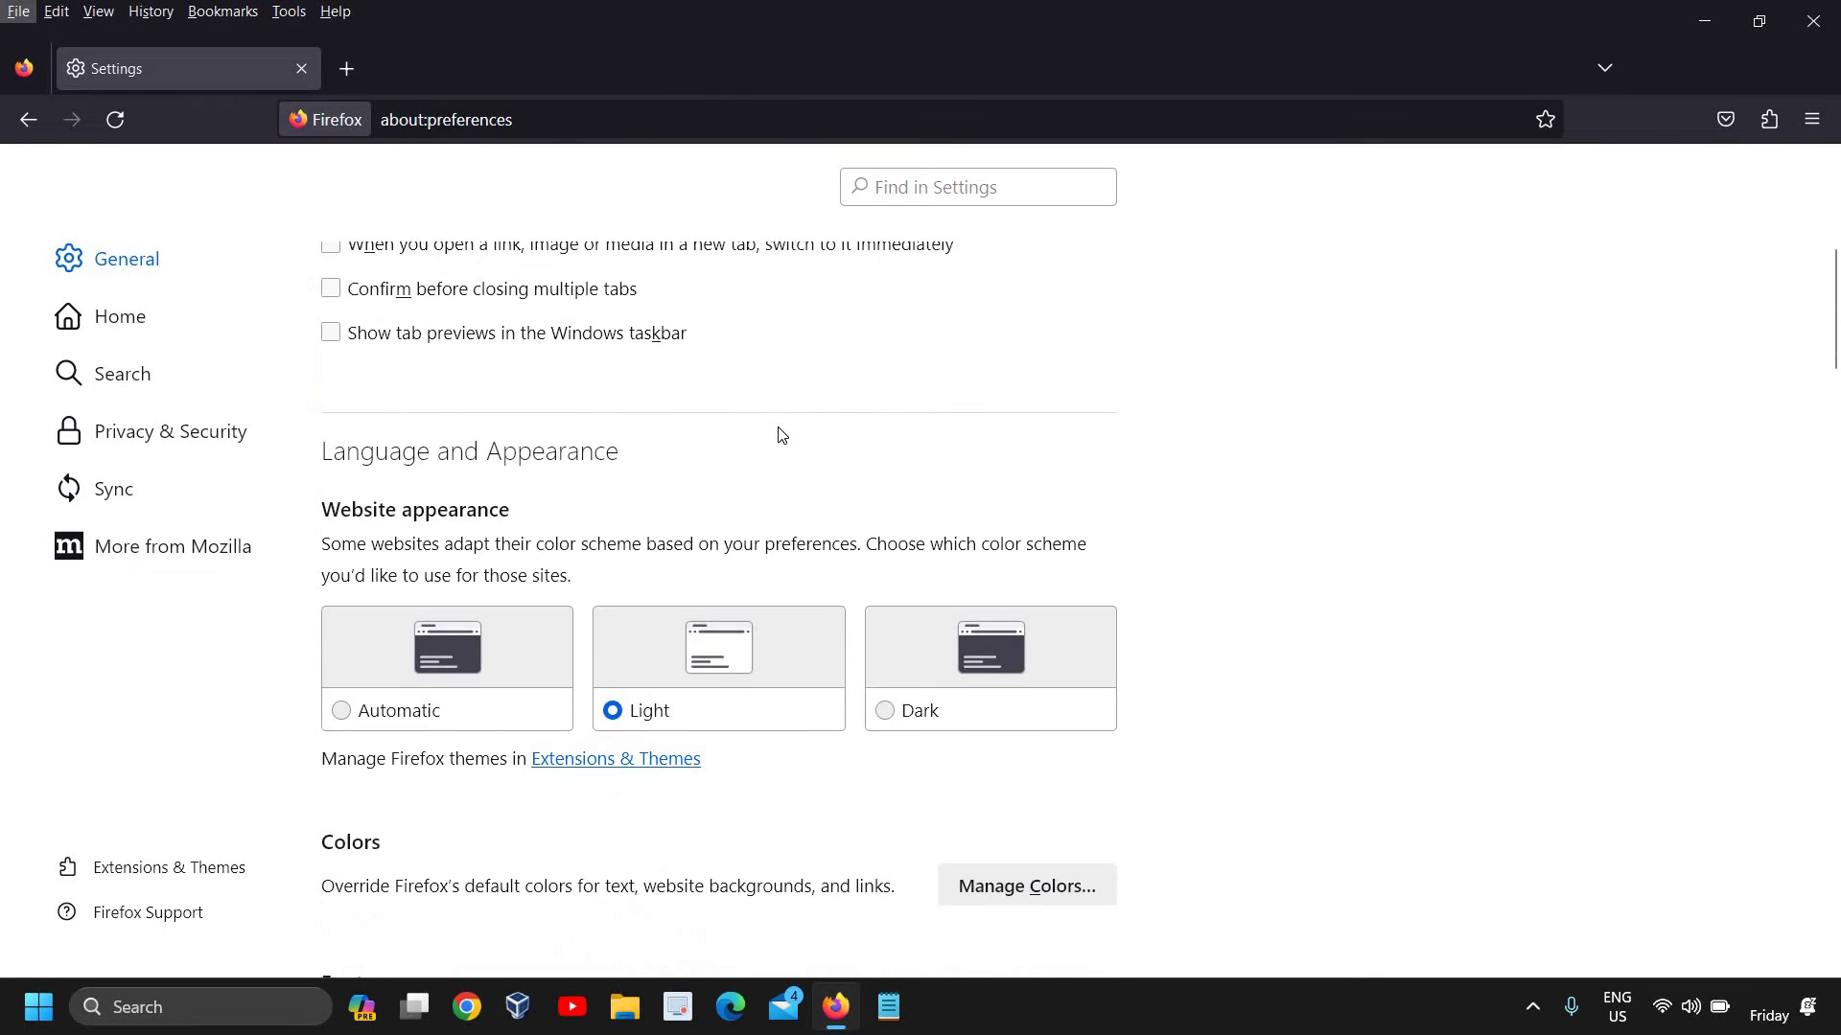
Step: Try the Automatic and Light website appearance options, then settle on Dark
{"action": "left_click", "coordinate": [348, 711]}
{"action": "left_click", "coordinate": [339, 669]}
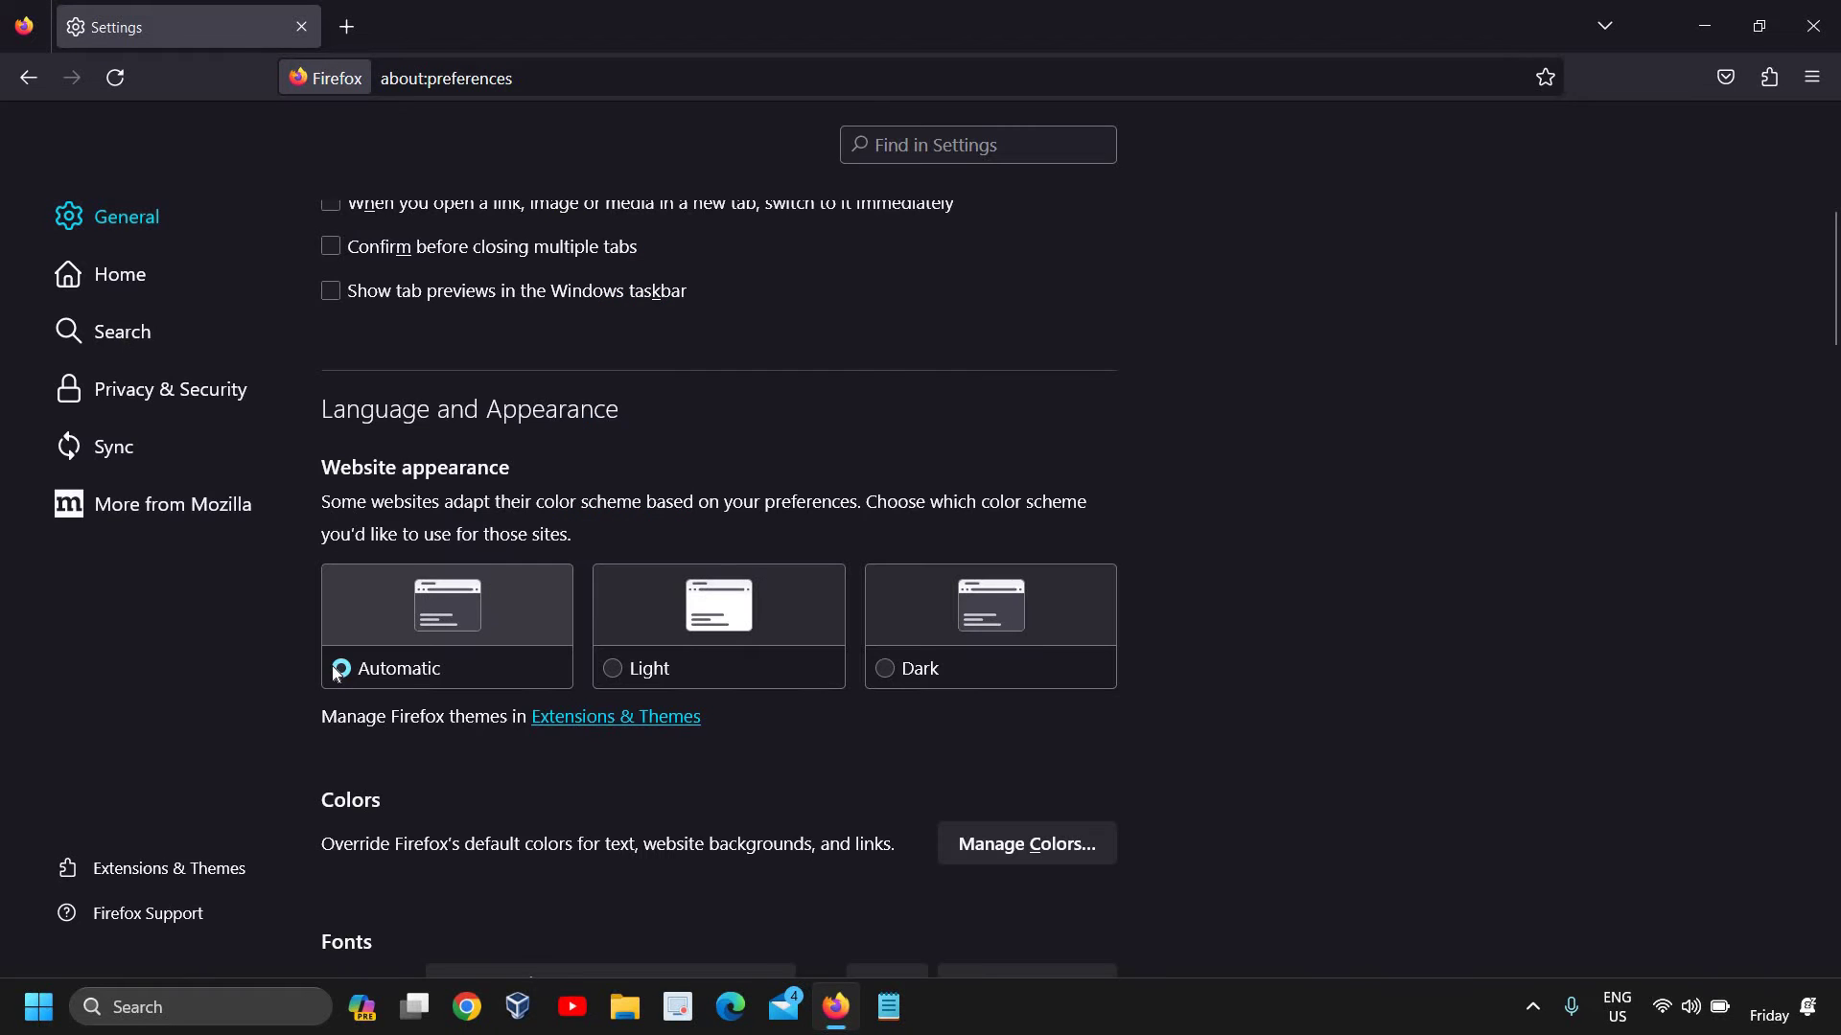
{"action": "left_click", "coordinate": [613, 669]}
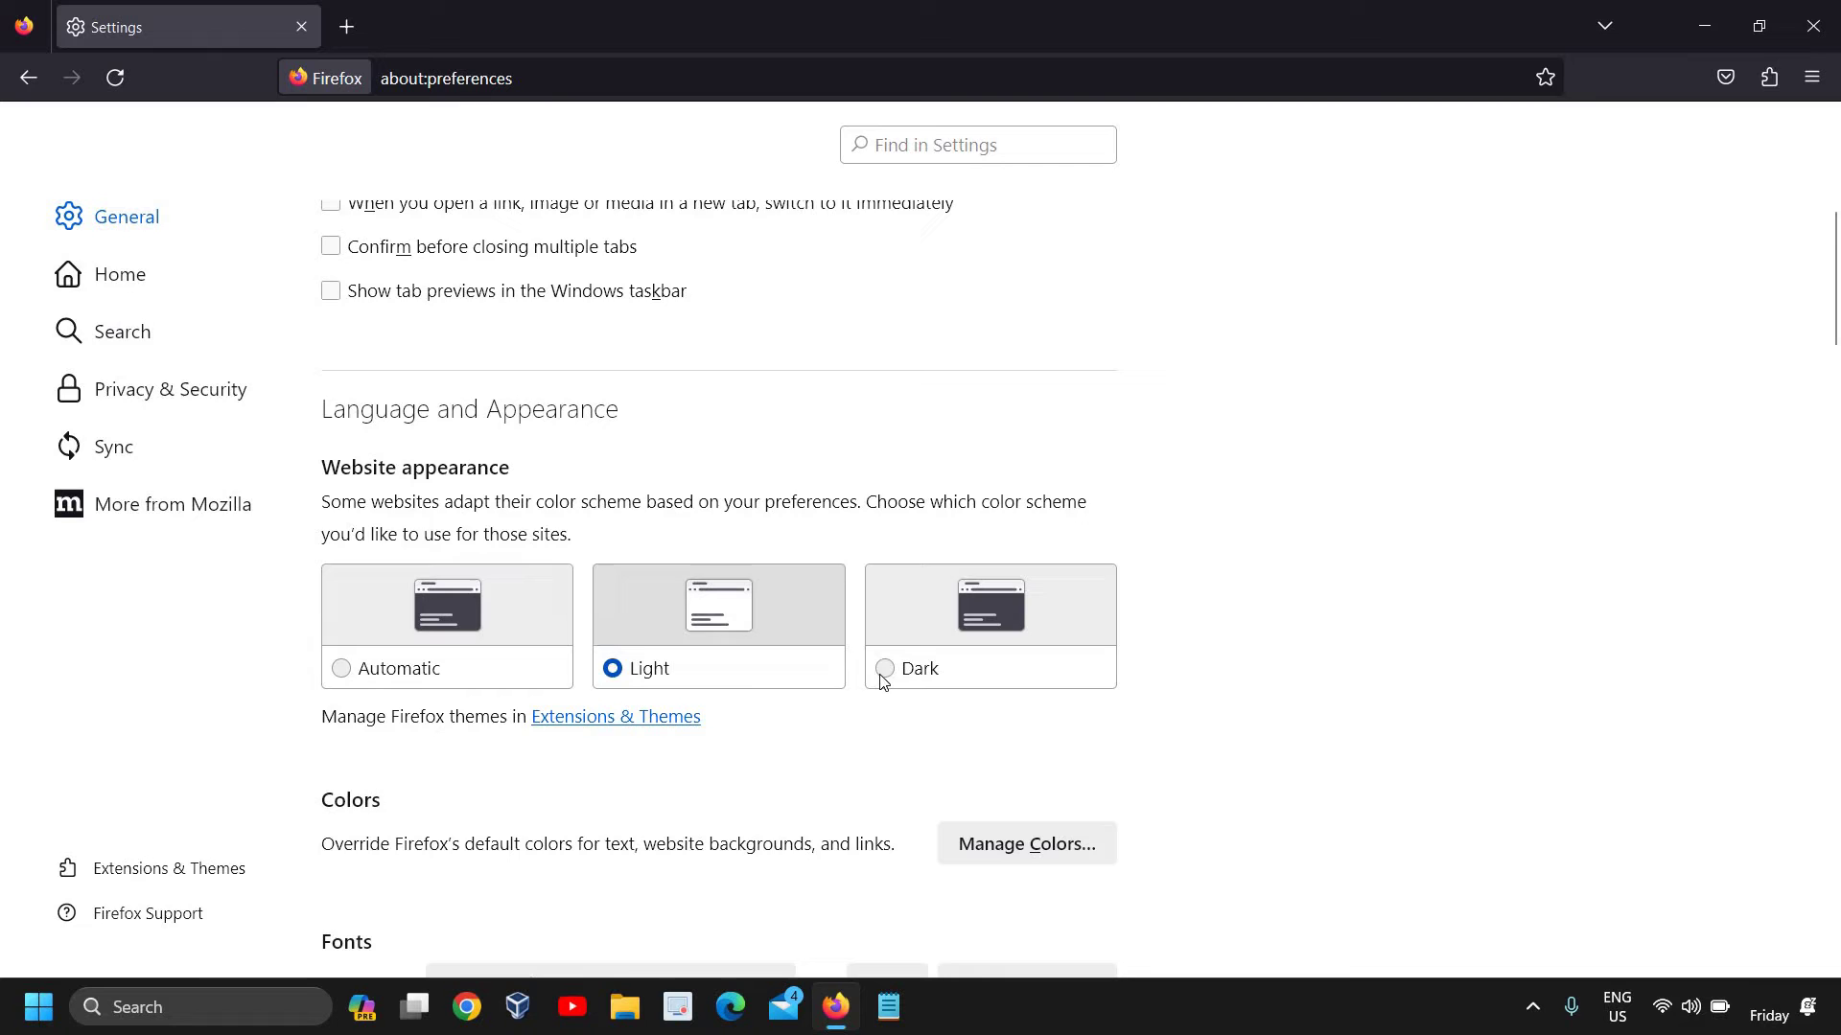
{"action": "left_click", "coordinate": [884, 670]}
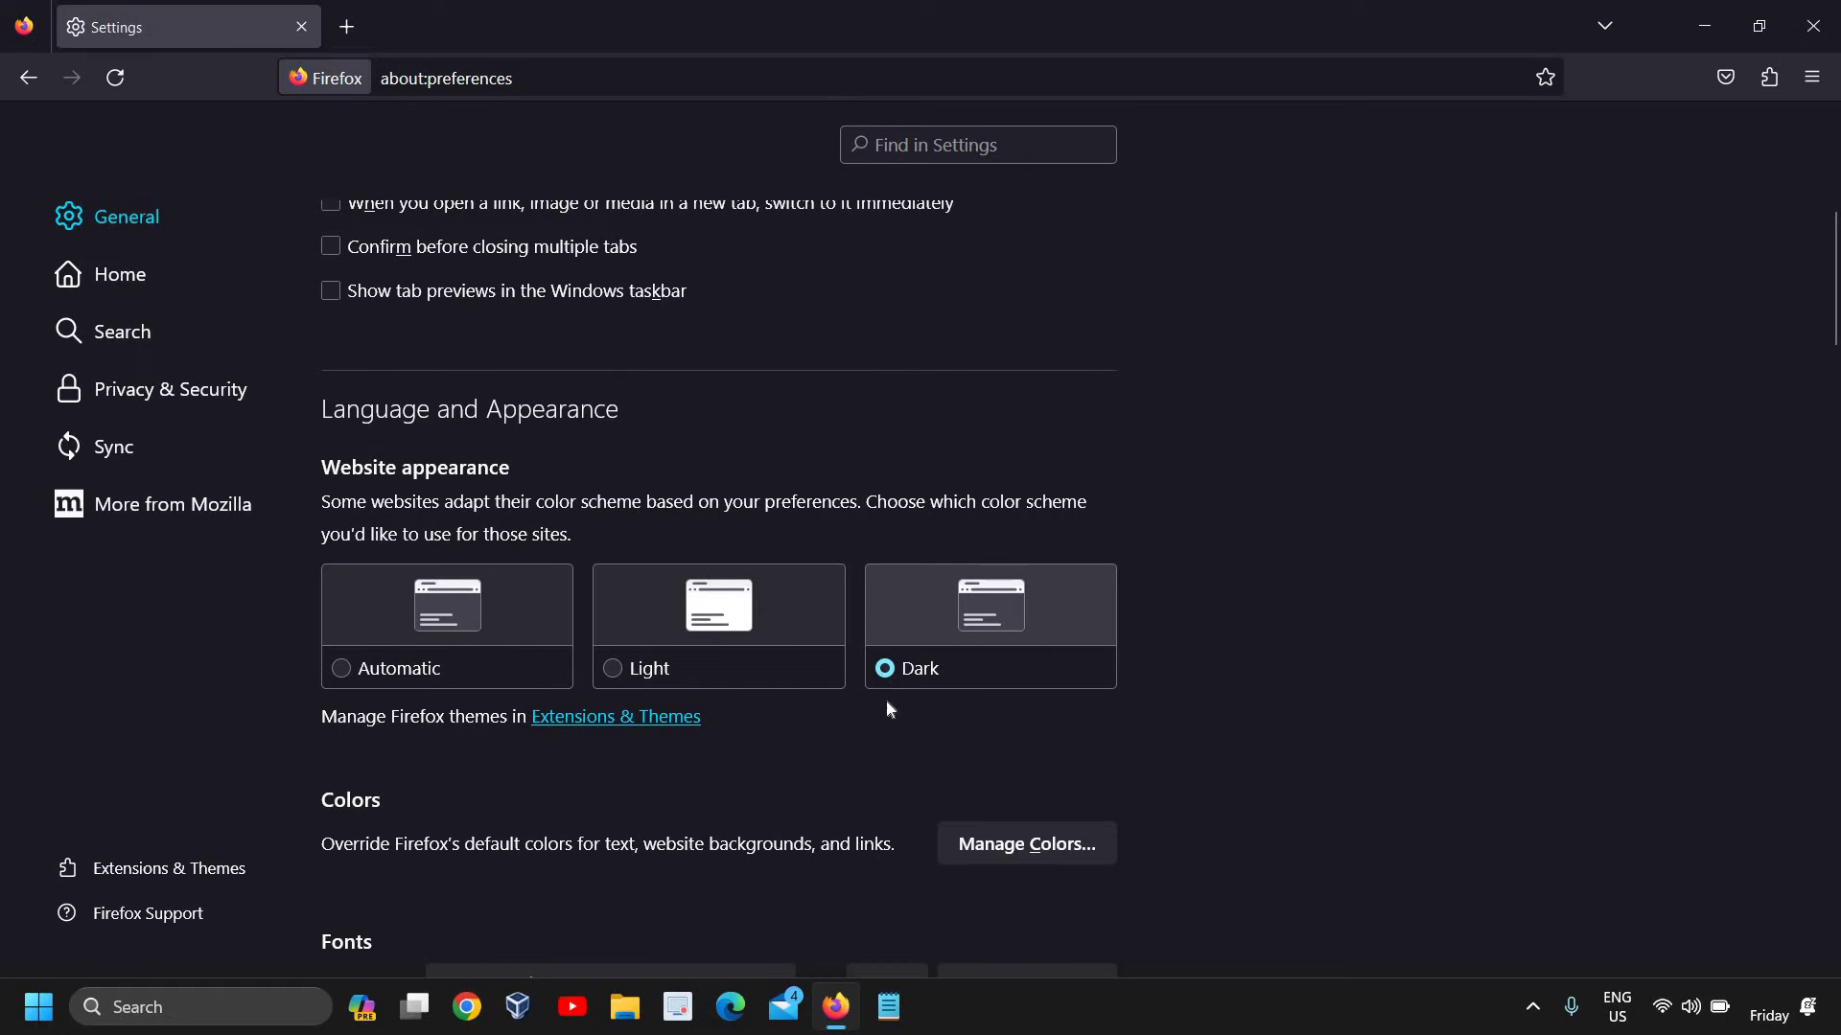
Step: Restart Firefox, search 'gooo' to confirm dark Google results, then close the browser
{"action": "left_click", "coordinate": [1812, 27]}
{"action": "left_click", "coordinate": [835, 1005]}
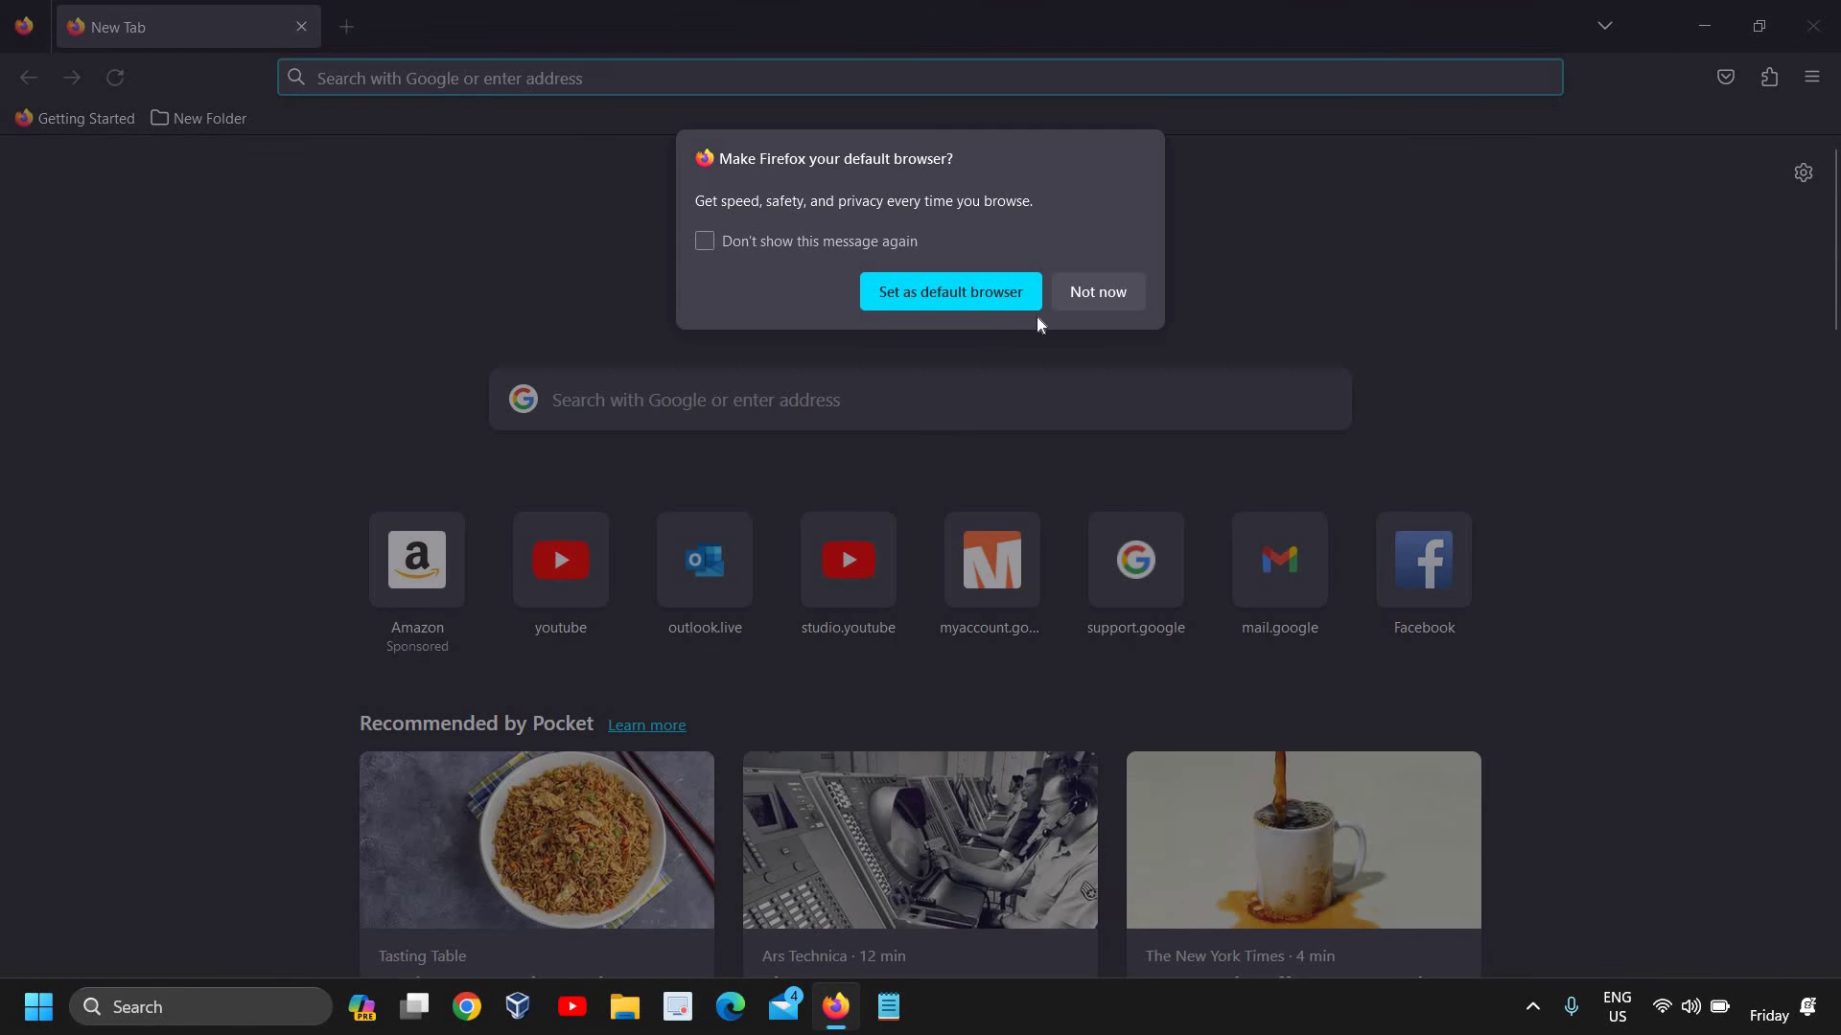
{"action": "left_click", "coordinate": [1097, 291]}
{"action": "type", "text": "go"}
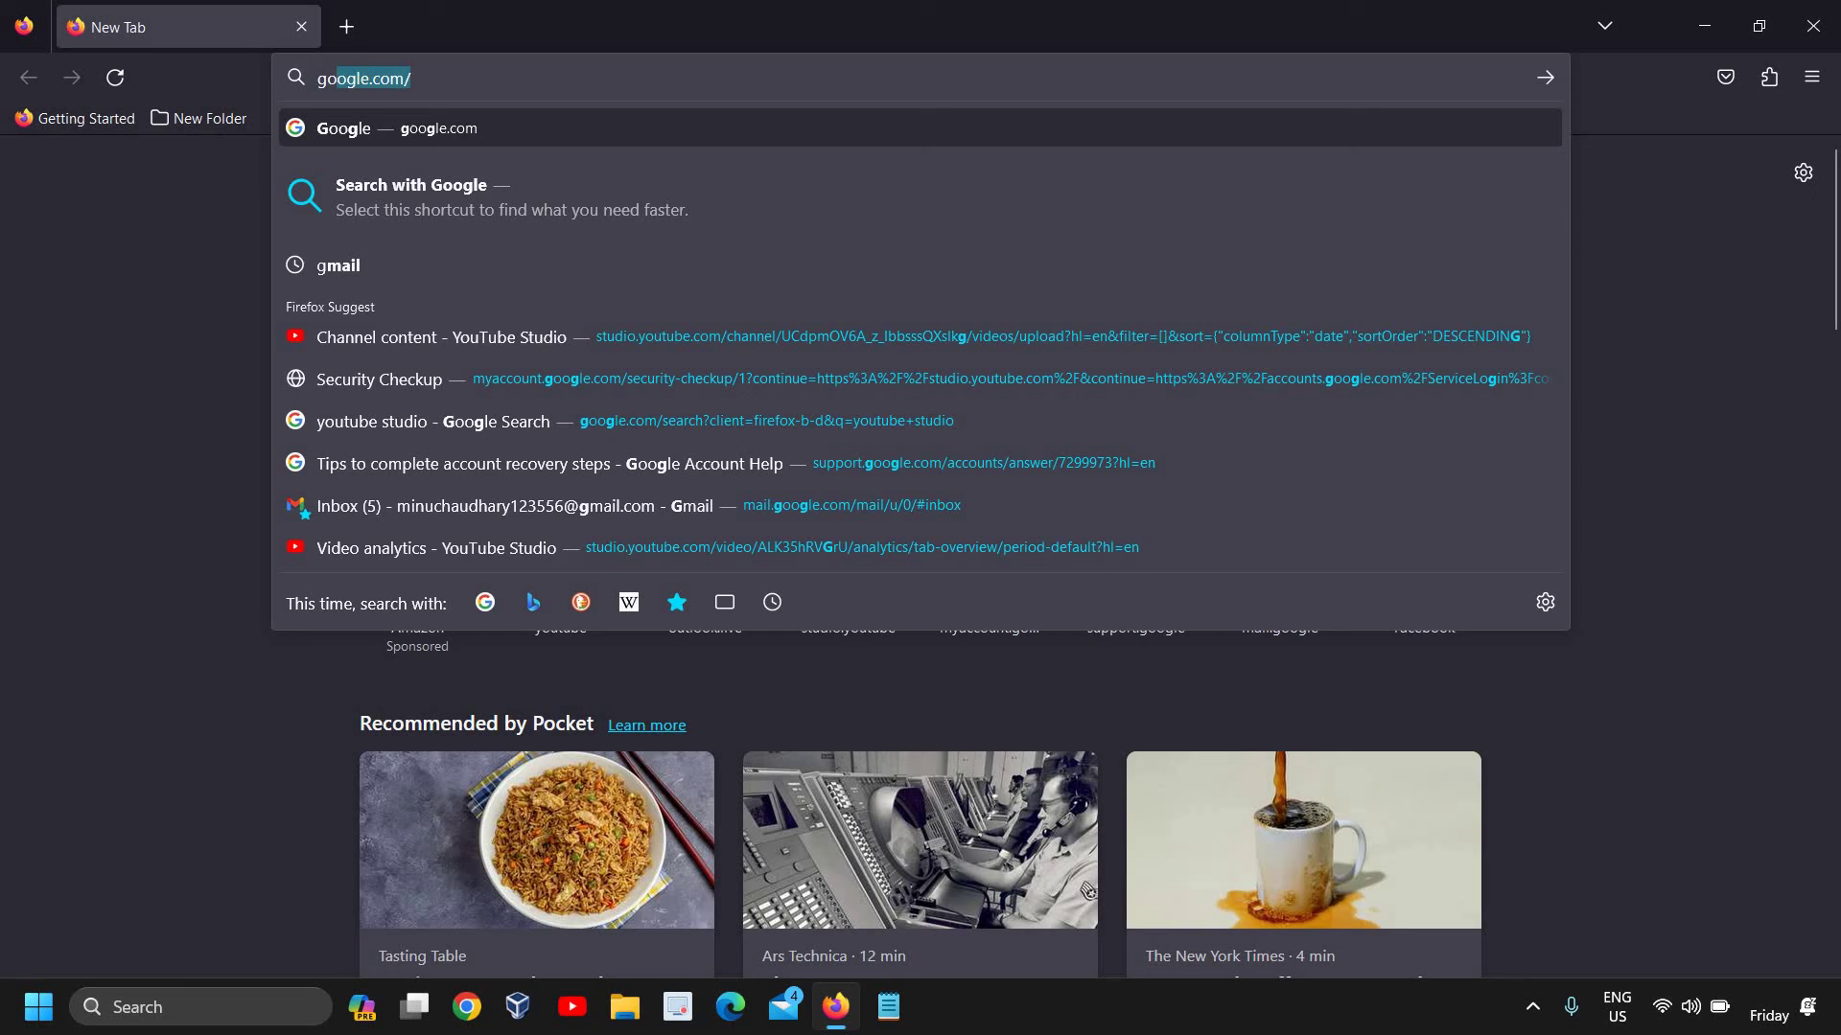
{"action": "type", "text": "oo"}
{"action": "key", "text": "Return"}
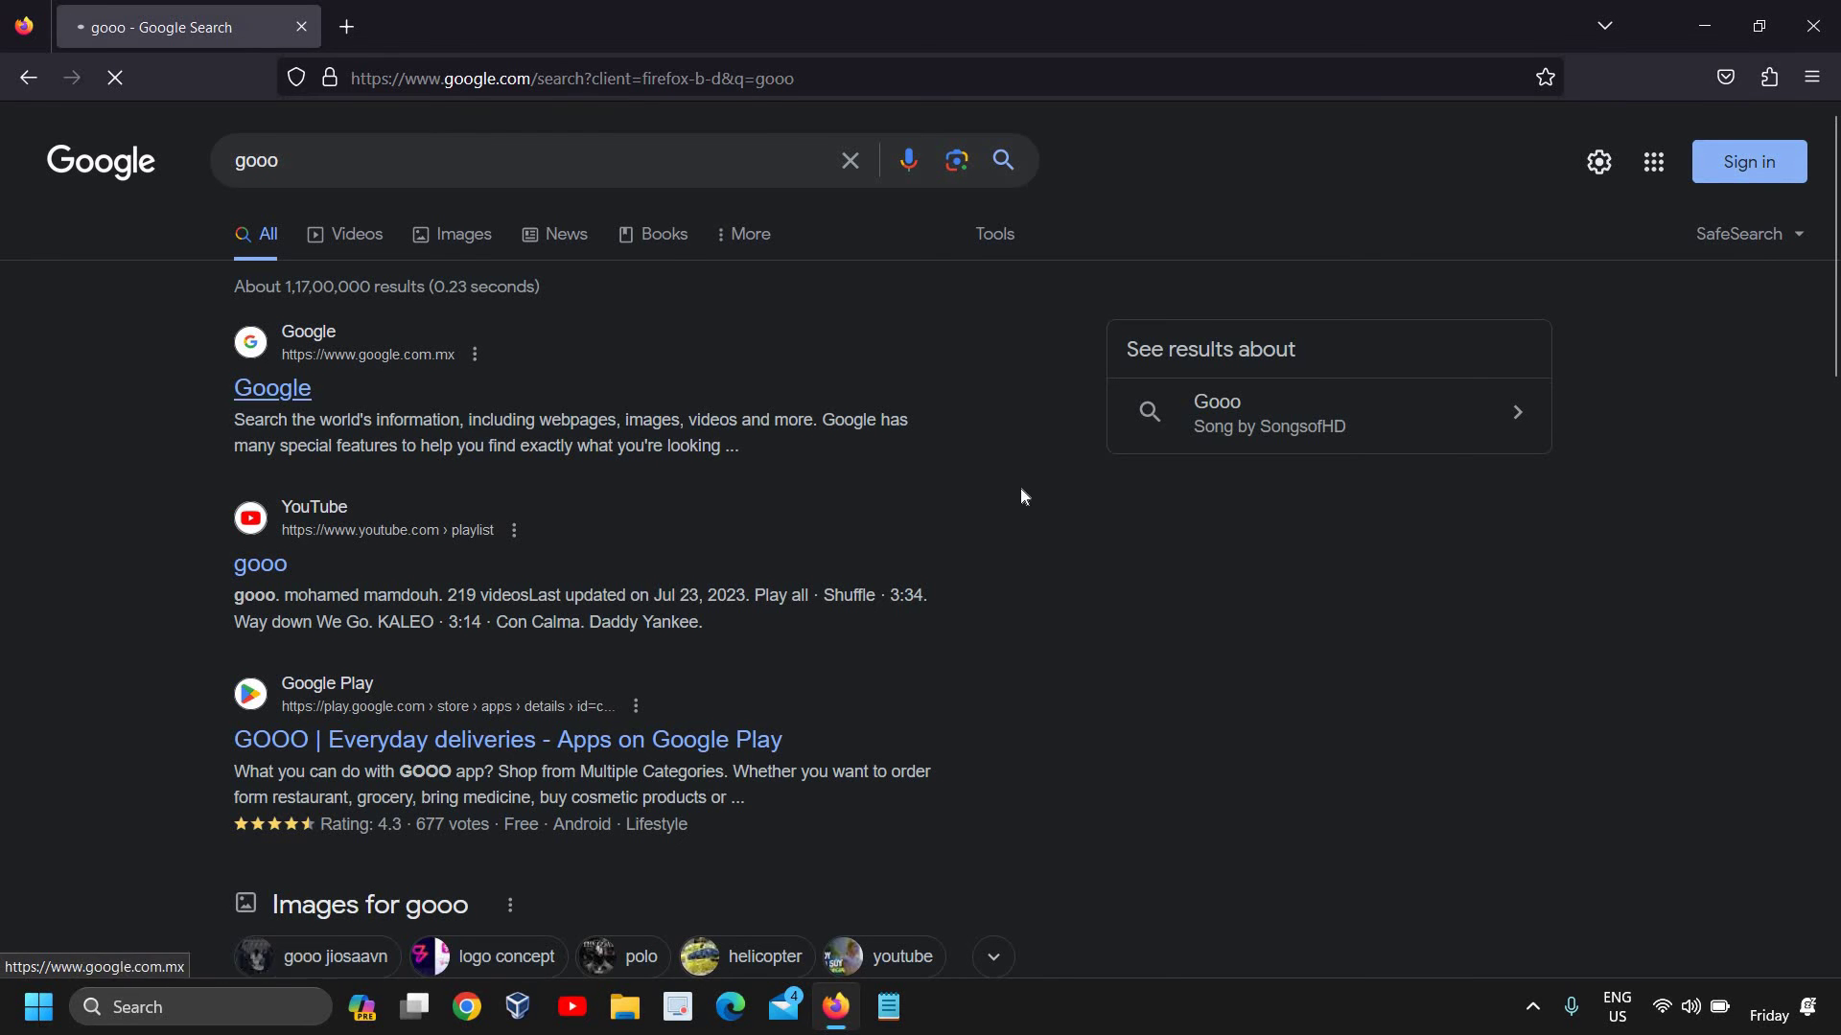
{"action": "left_click", "coordinate": [1819, 18]}
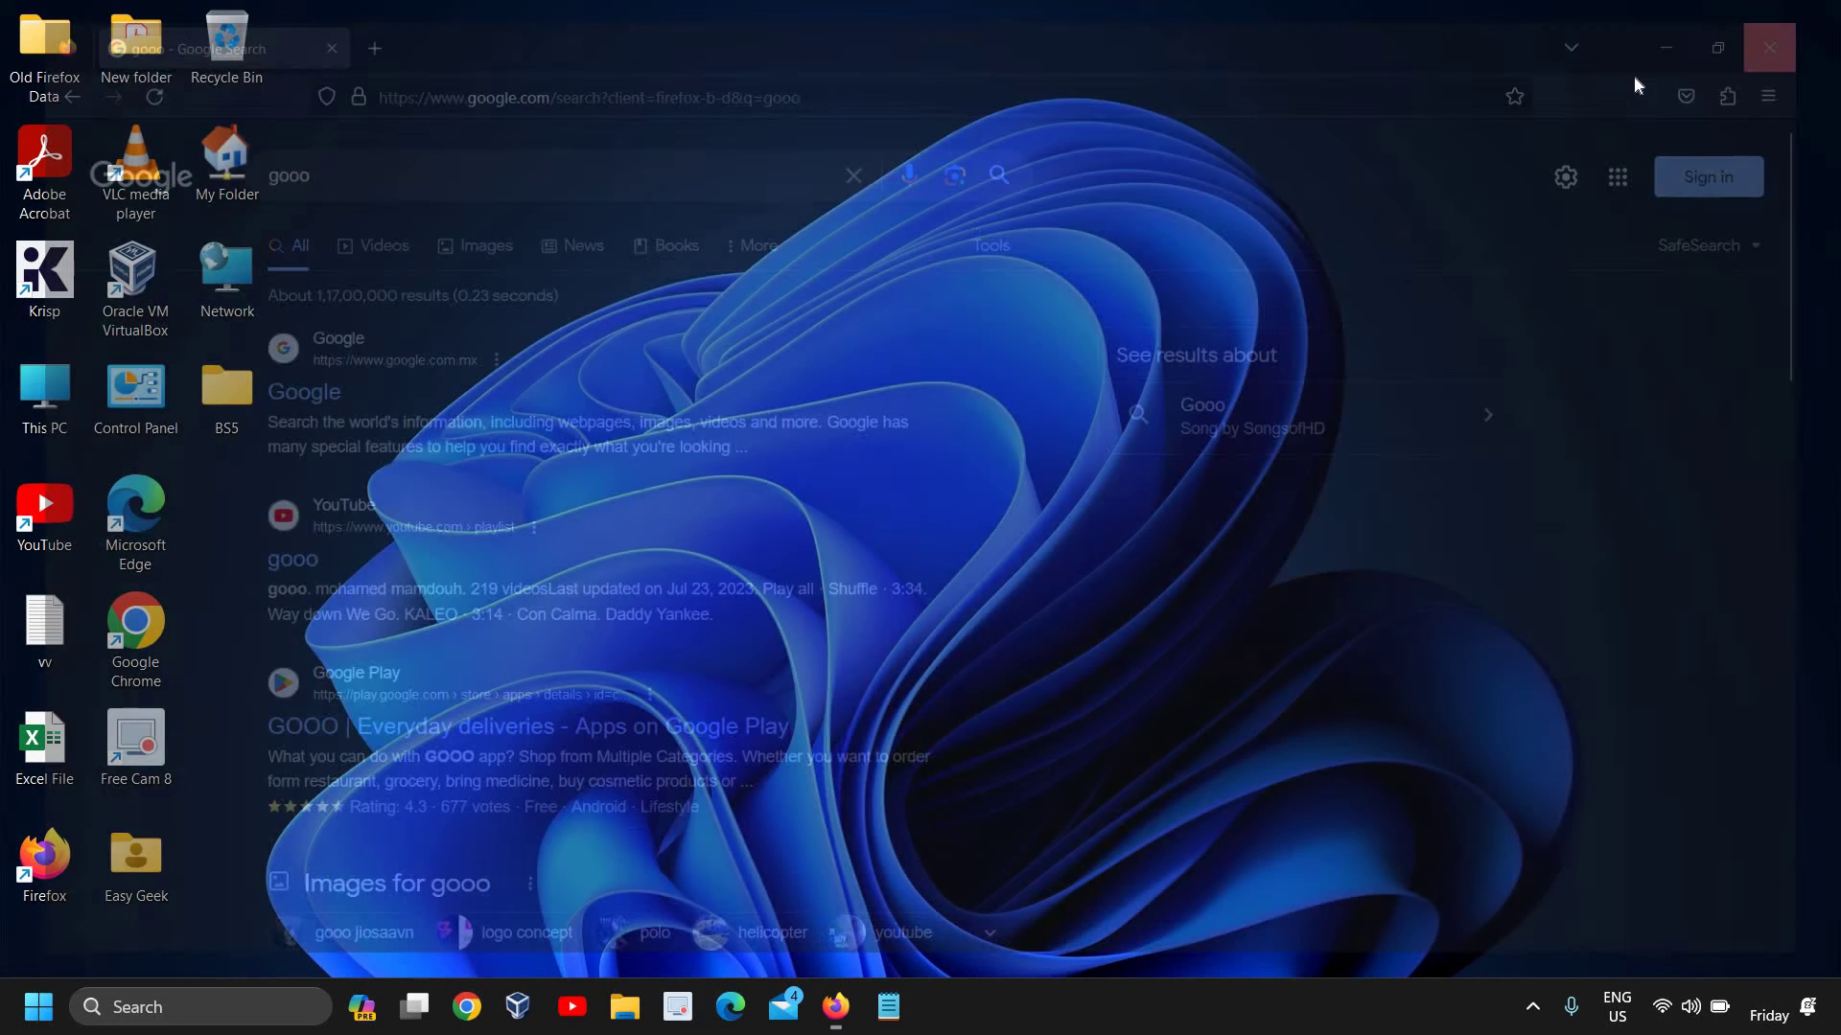